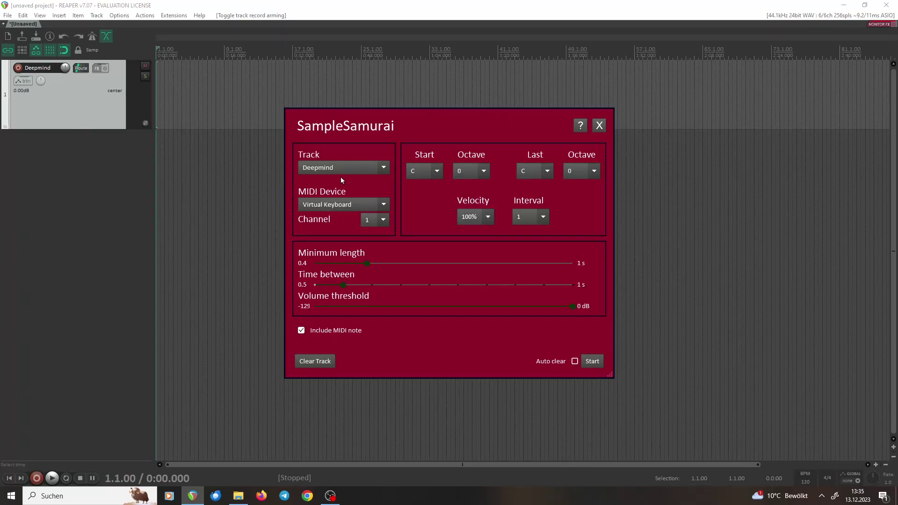
Step: In SampleSamurai, choose Komplete Audio 6 Out on MIDI channel 1, with Start Octave 2 and Last Octave 3
click(340, 171)
click(364, 155)
click(353, 206)
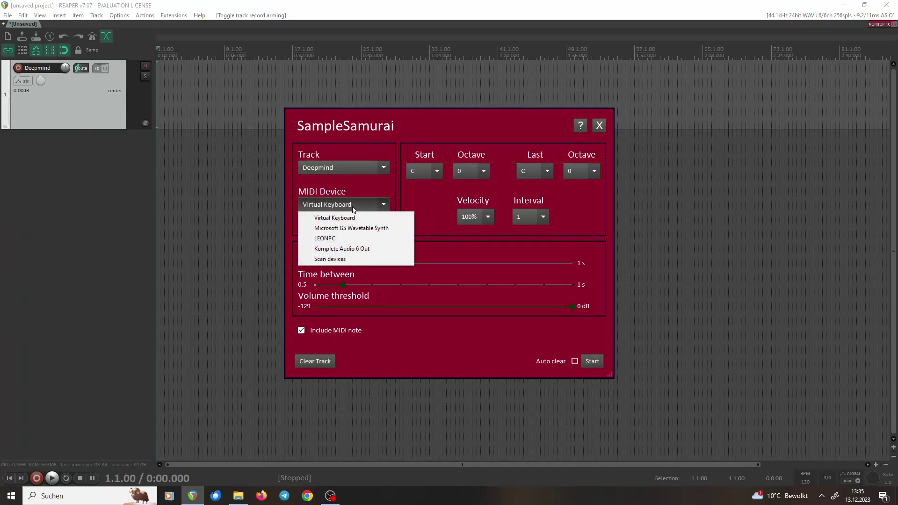
click(363, 253)
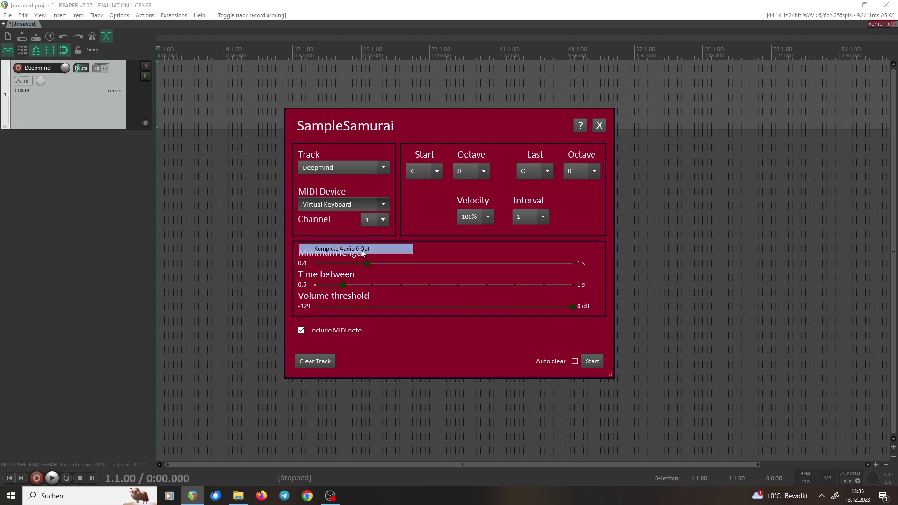
click(374, 220)
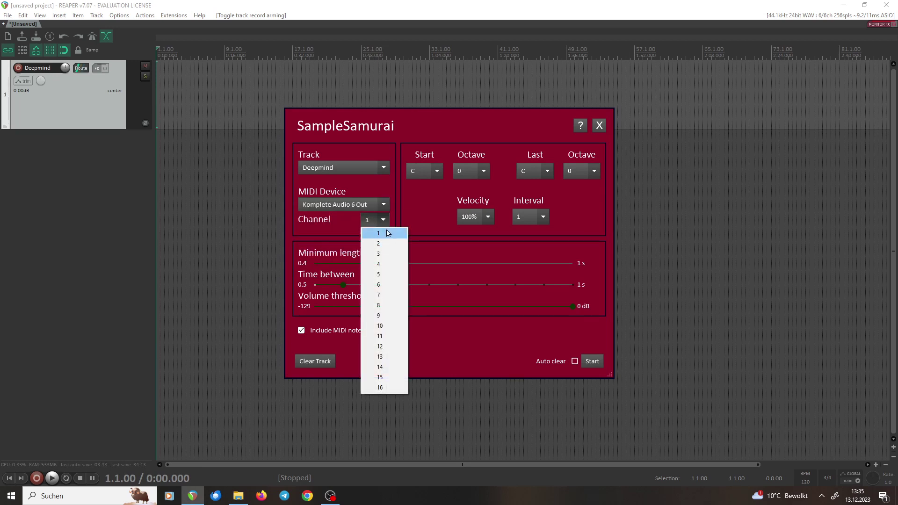
click(414, 214)
click(457, 174)
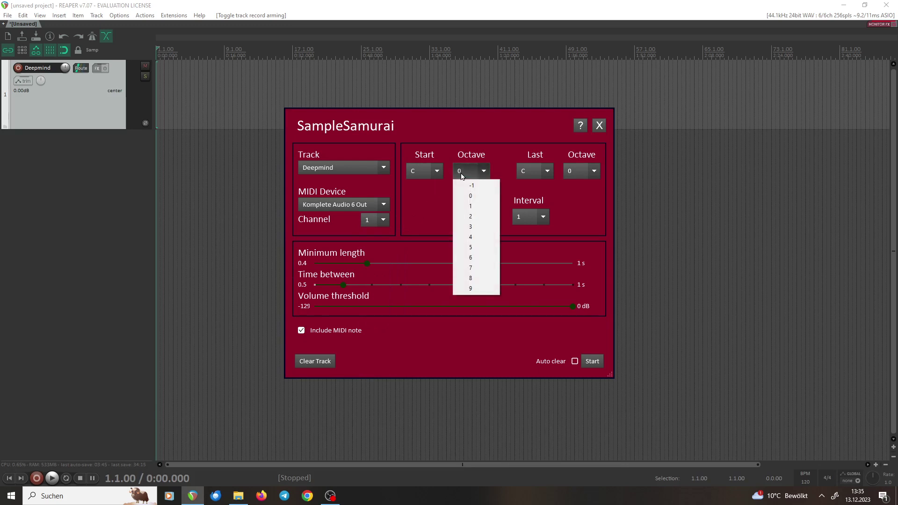
click(482, 219)
click(591, 171)
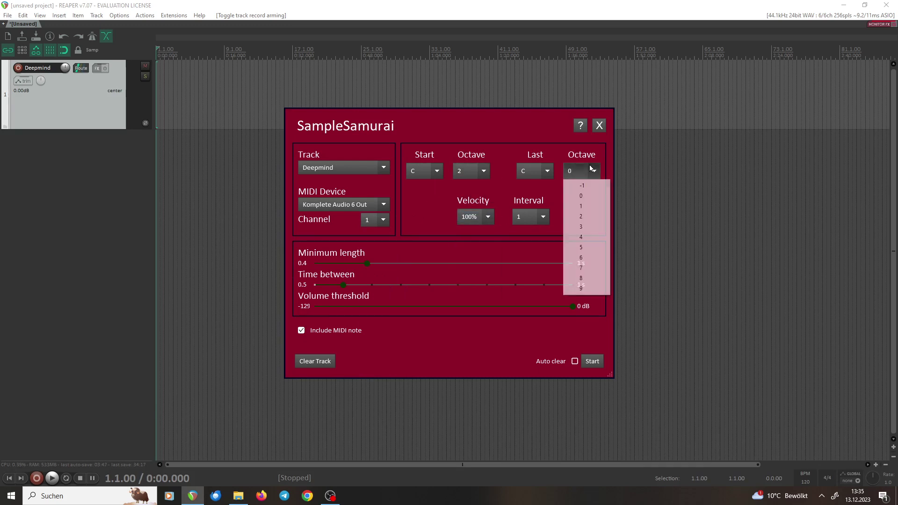
click(585, 227)
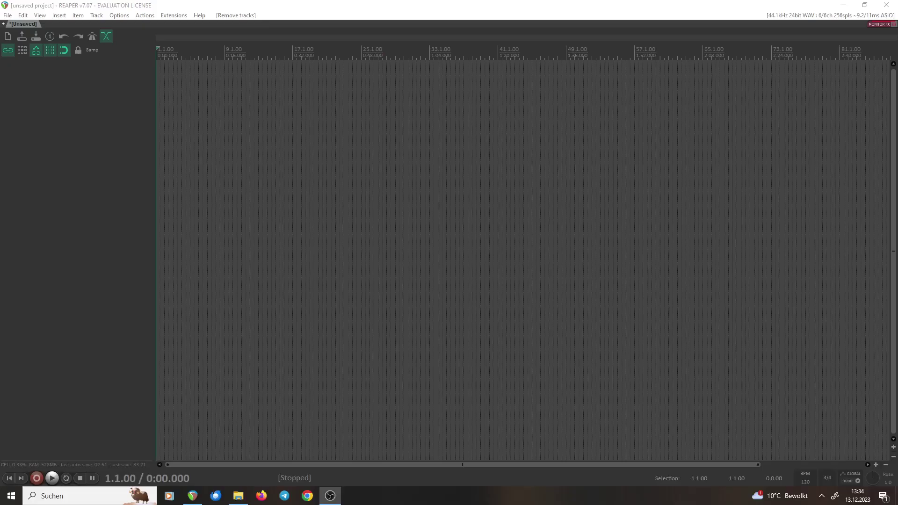
Step: Switch off pre-roll before recording in the metronome settings
click(255, 7)
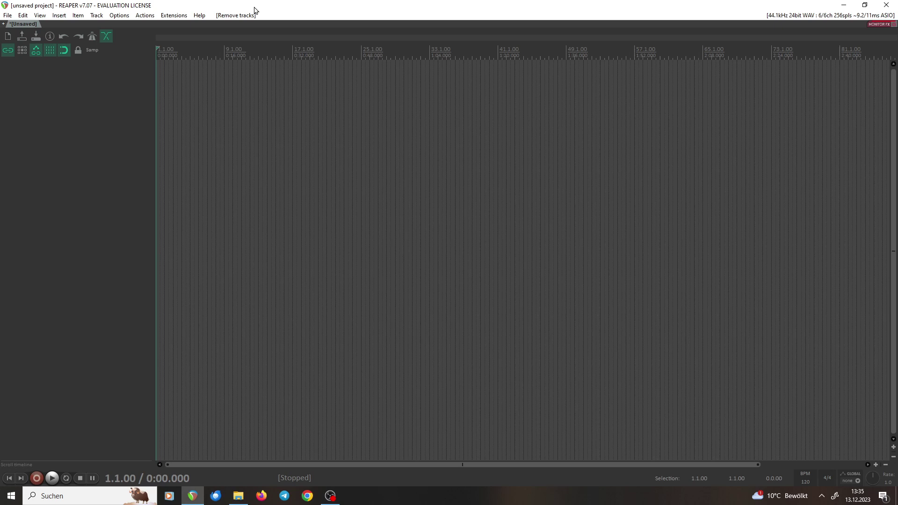
right_click(94, 40)
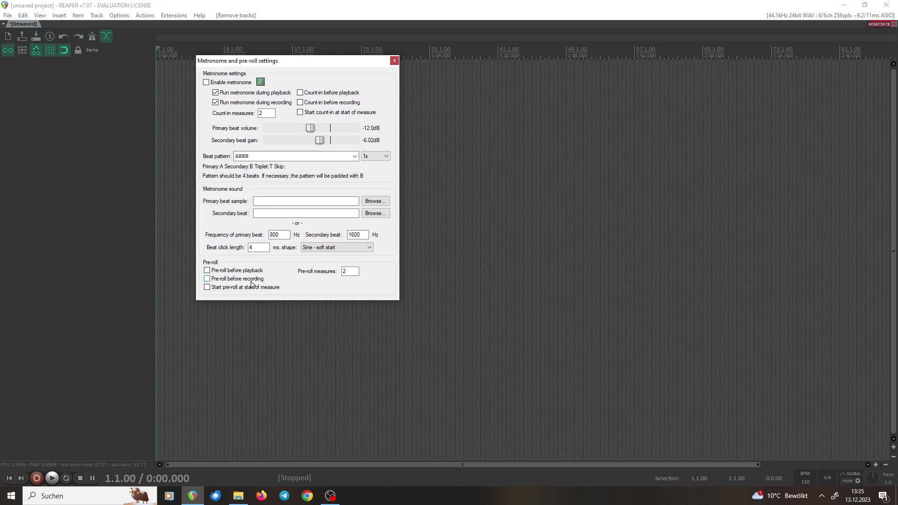
click(394, 61)
Step: Add a new track, make it taller and name it Deepmind
double_click(83, 163)
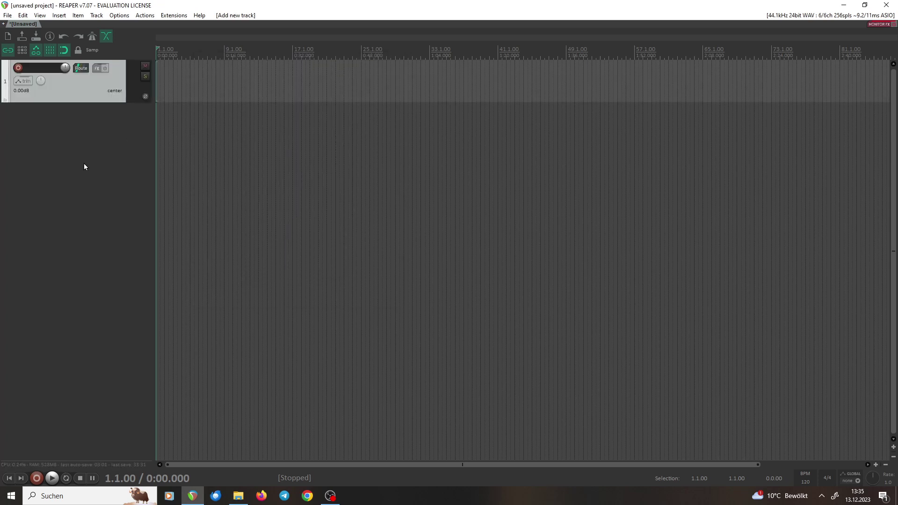
drag(84, 101, 84, 129)
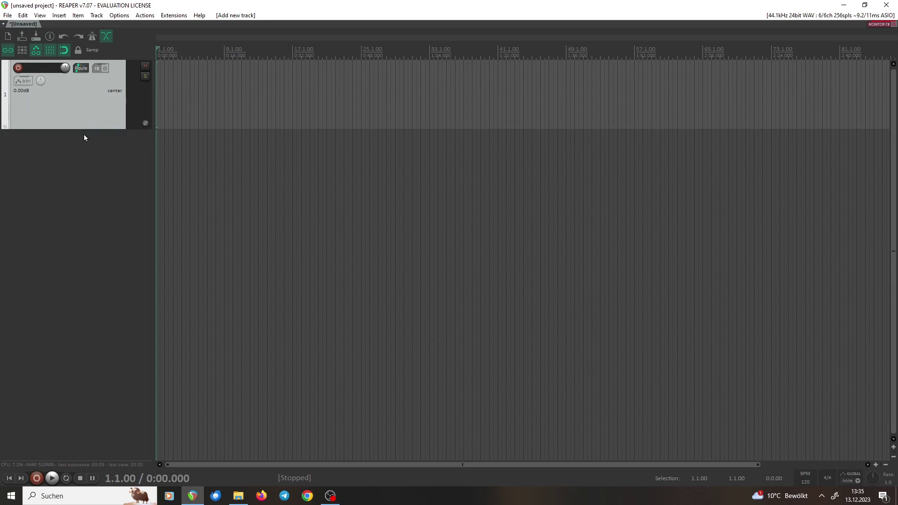
click(43, 66)
key(Return)
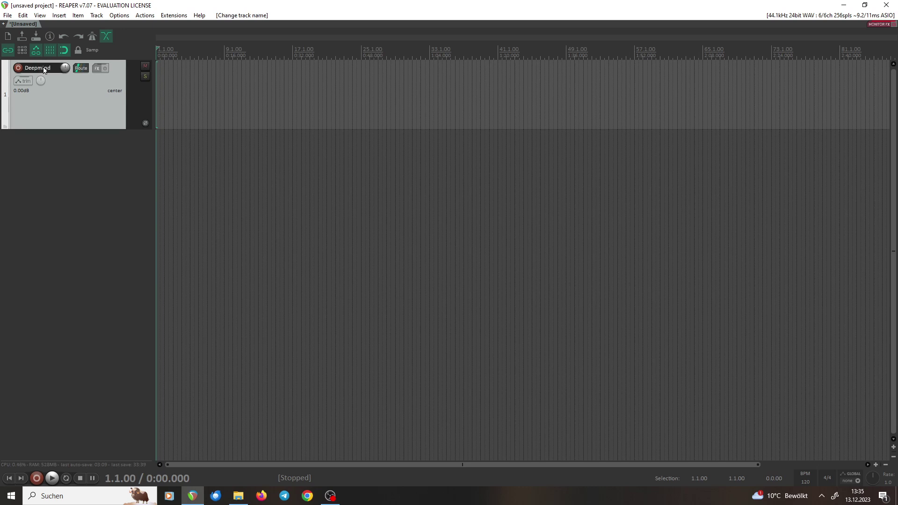
Step: Set the Deepmind track's recording input to stereo Input 1 L / Input 2 R, briefly toggling arm and monitoring
right_click(18, 70)
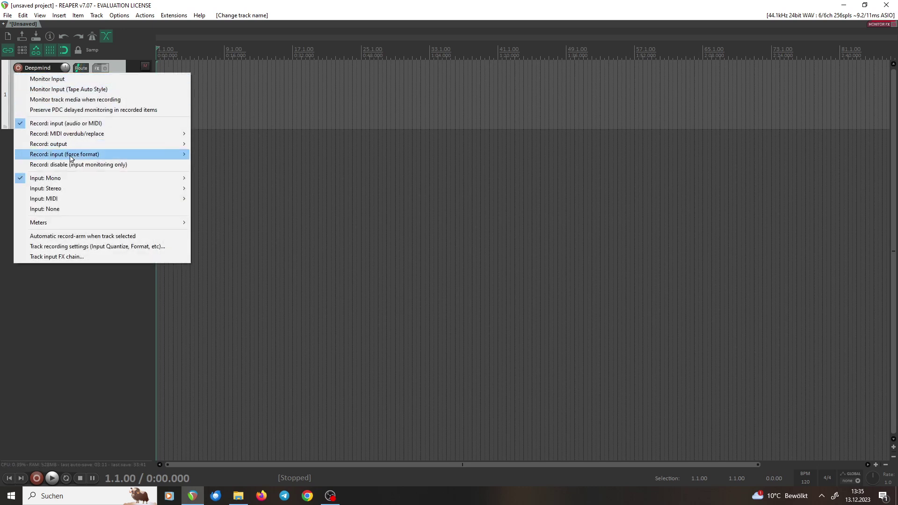
mouse_move(89, 190)
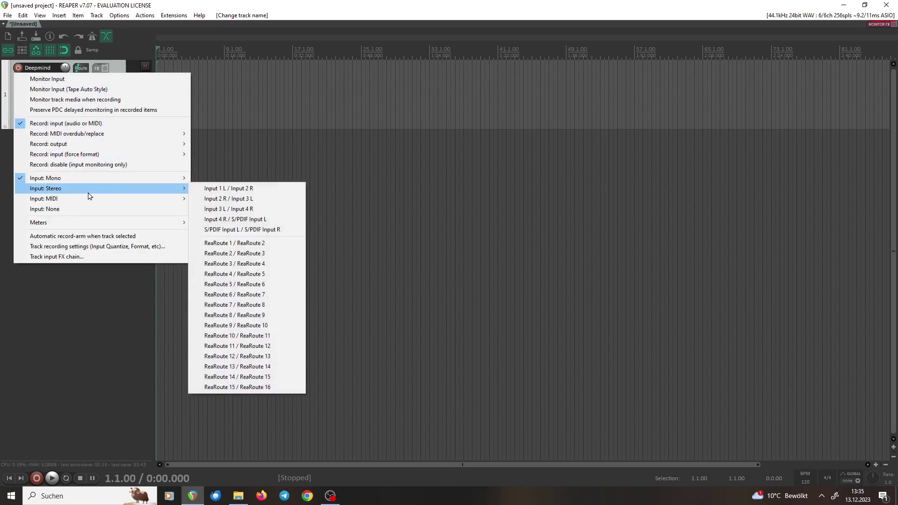
click(262, 188)
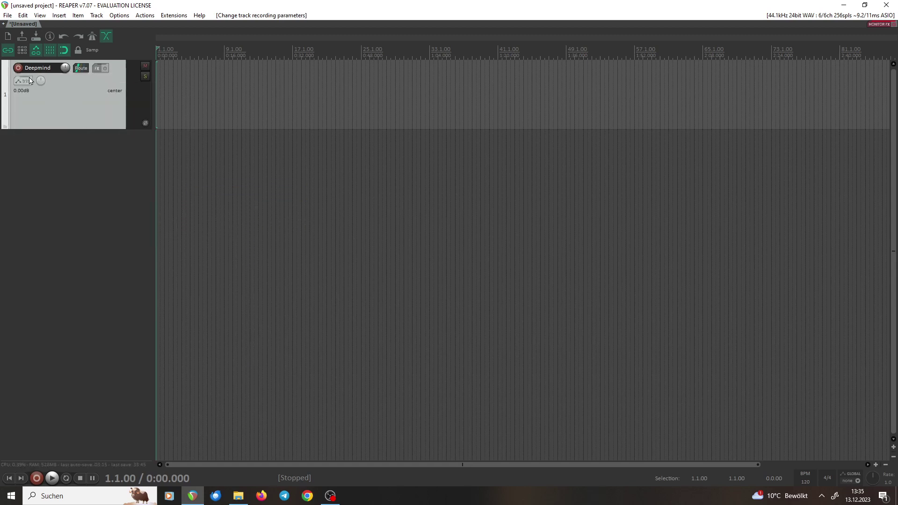
click(19, 68)
click(26, 68)
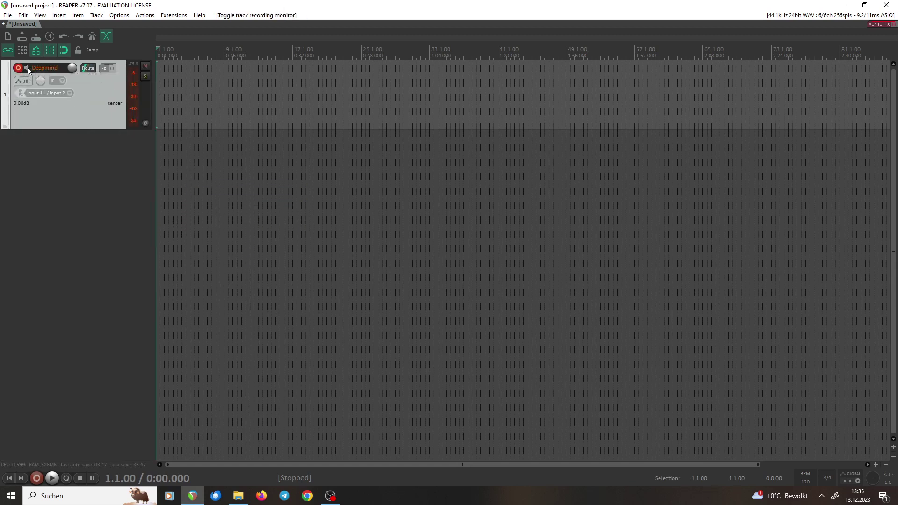
click(19, 68)
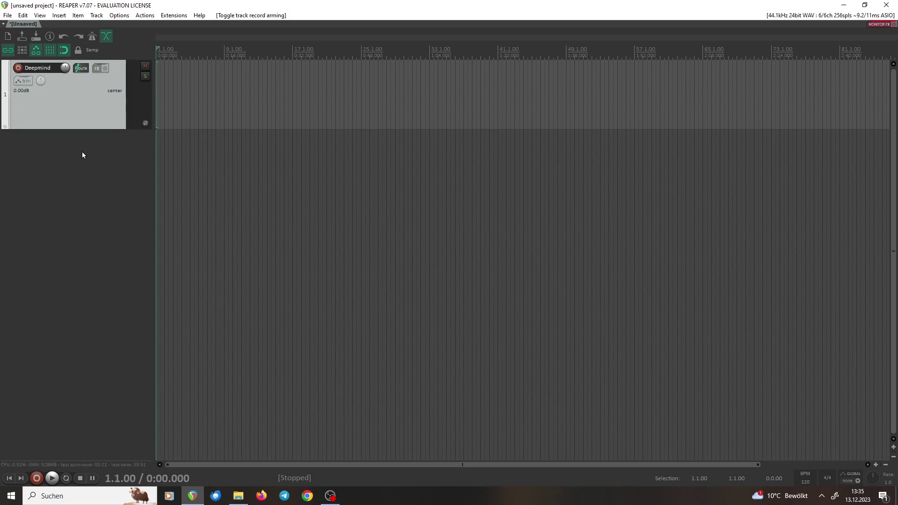
Step: Run Script: SampleSamurai.lua from the action list, filtered by 'sample samur'
click(93, 51)
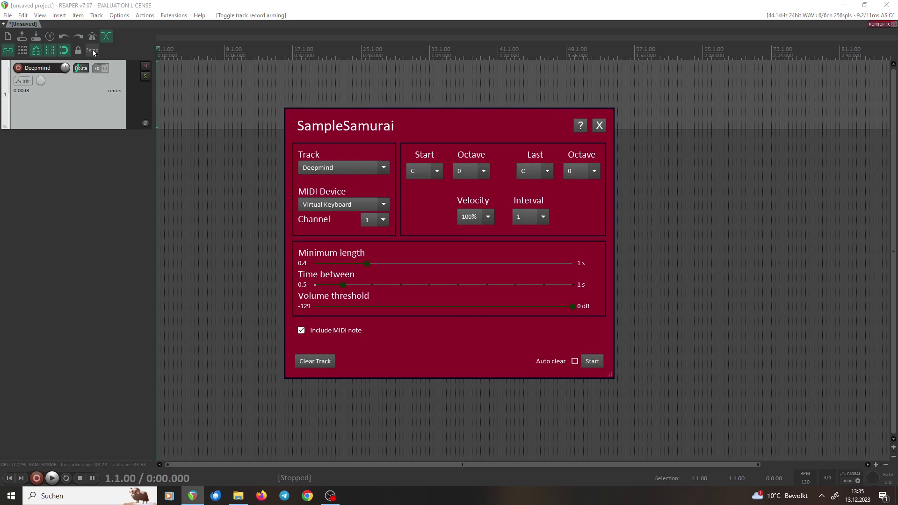
click(599, 126)
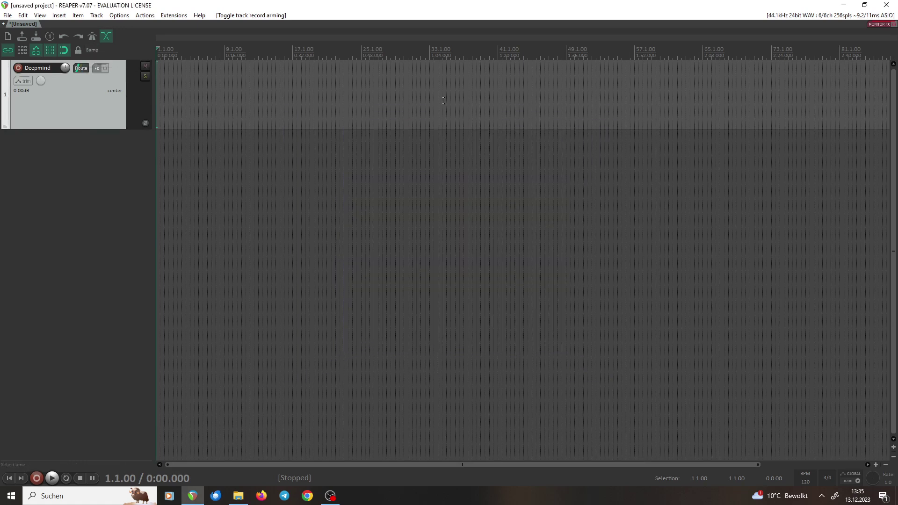
click(145, 15)
click(157, 24)
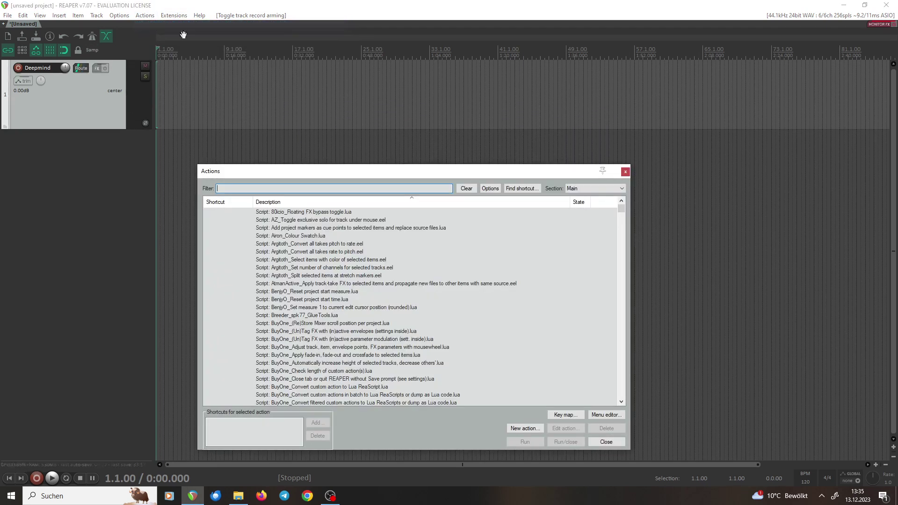
text(sample )
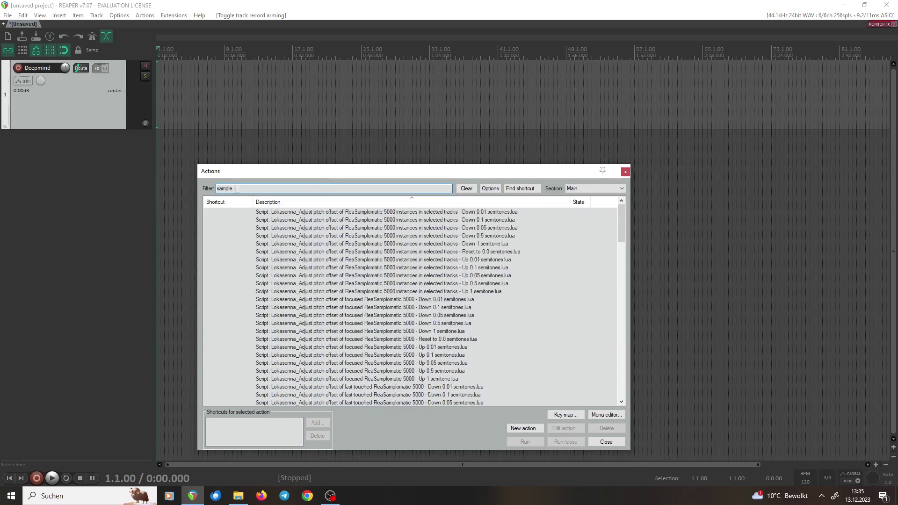
text(samur)
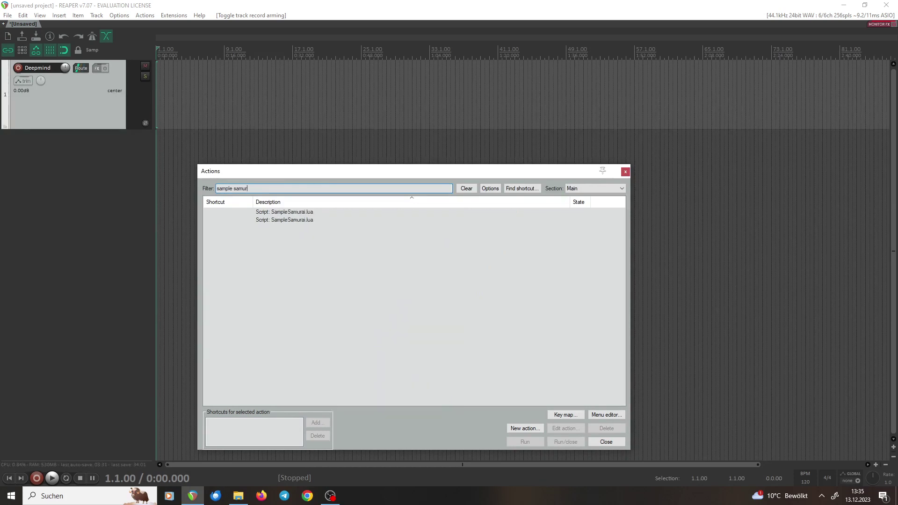
double_click(298, 215)
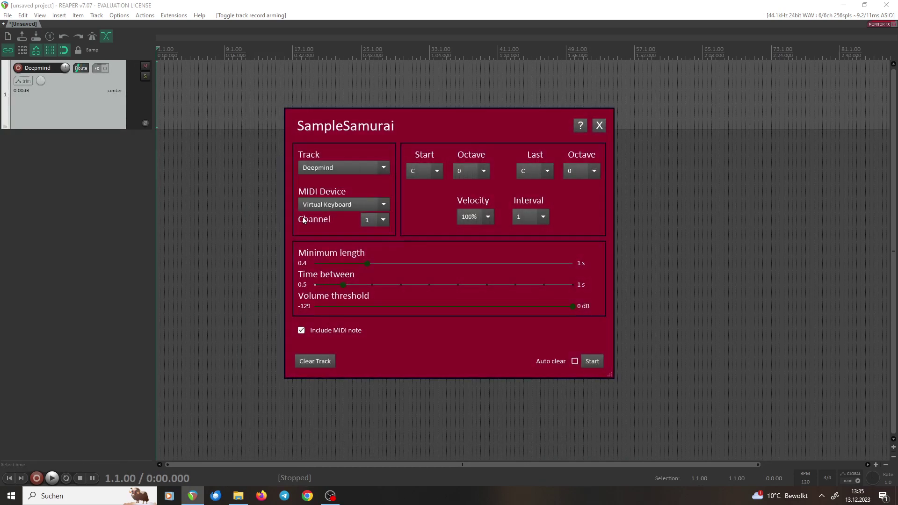
Step: Select Komplete Audio 6 Out as SampleSamurai's MIDI device, leaving Channel at 1
click(340, 171)
click(364, 155)
click(352, 206)
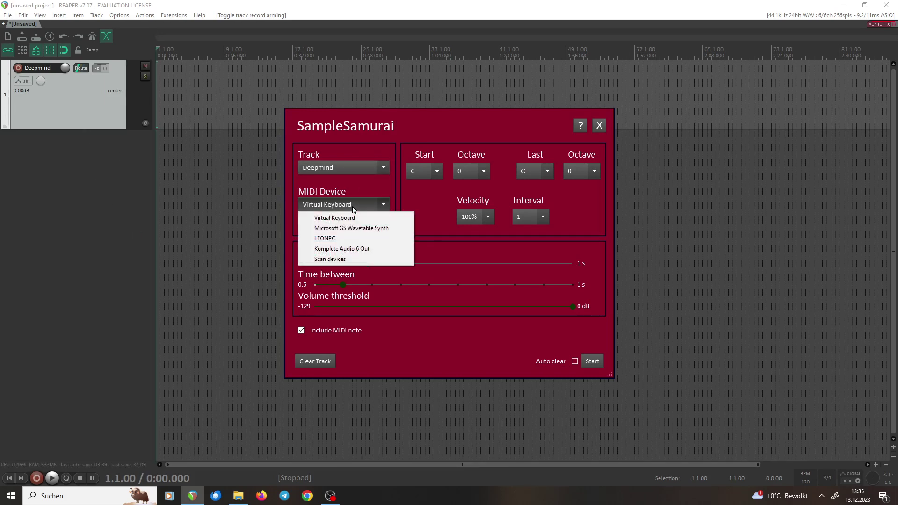
click(363, 249)
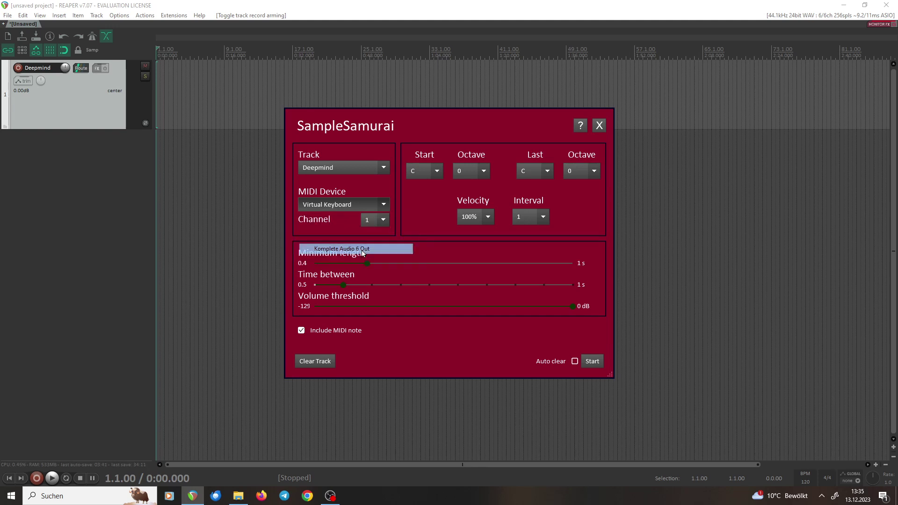
click(374, 220)
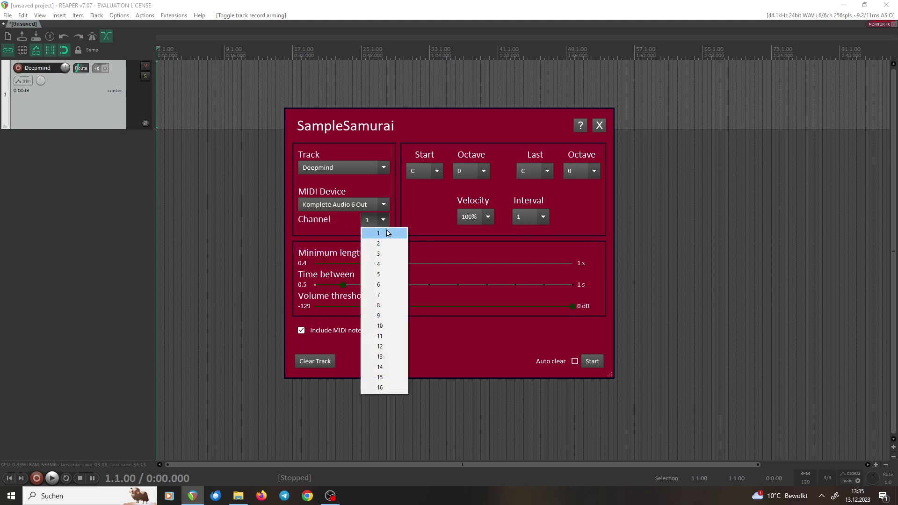
click(378, 232)
Step: Set SampleSamurai's Start Octave to 2 and Last Octave to 3
click(457, 176)
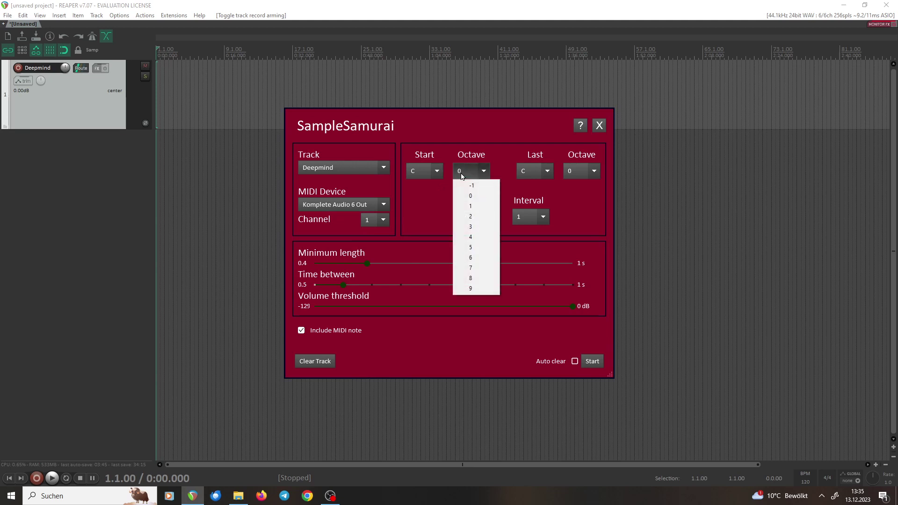
click(482, 217)
click(590, 170)
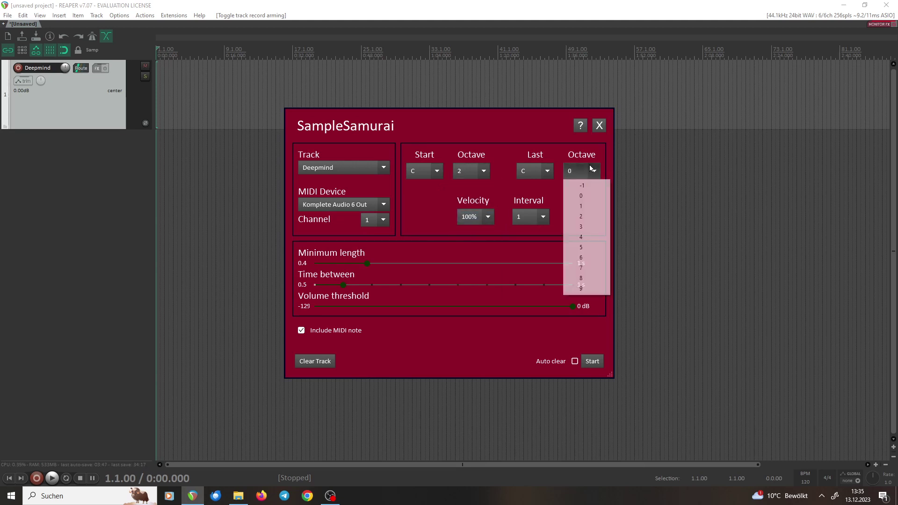
click(588, 227)
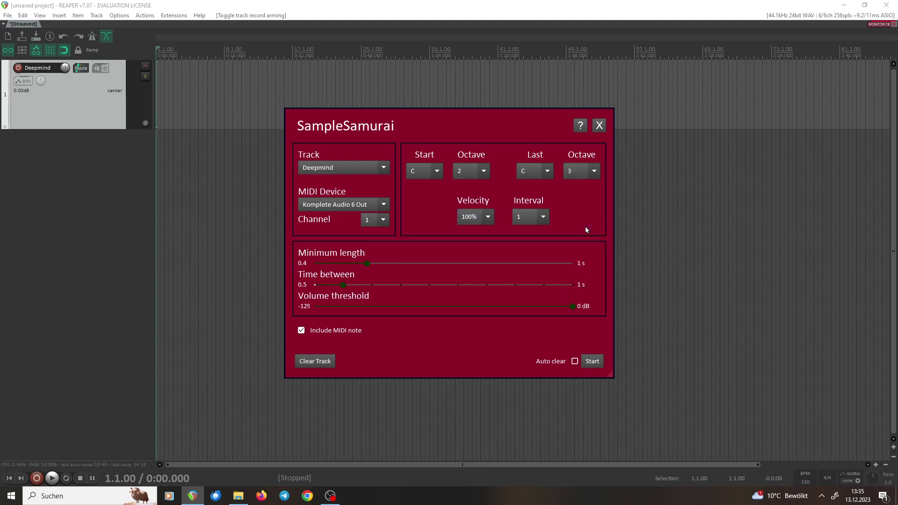
Step: Set the note interval to 3 and the volume threshold to -64 dB, then start recording
click(531, 218)
click(535, 232)
click(518, 219)
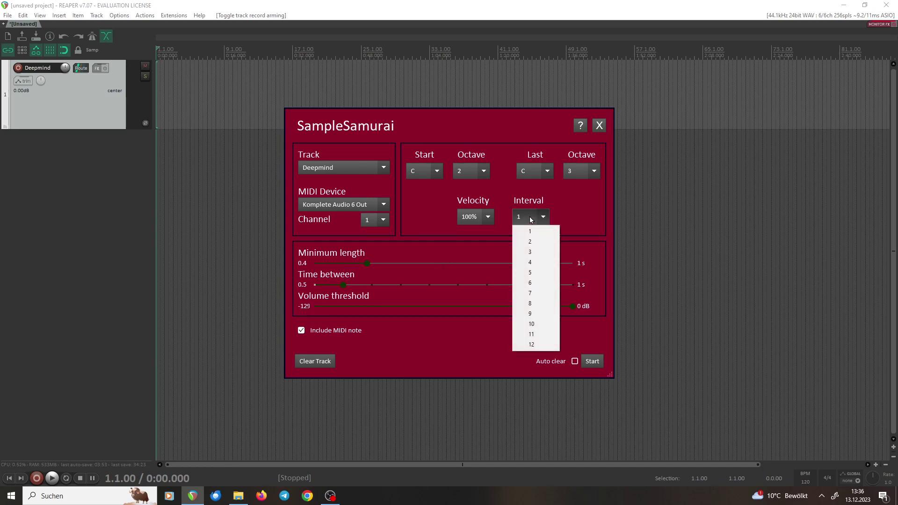
click(545, 253)
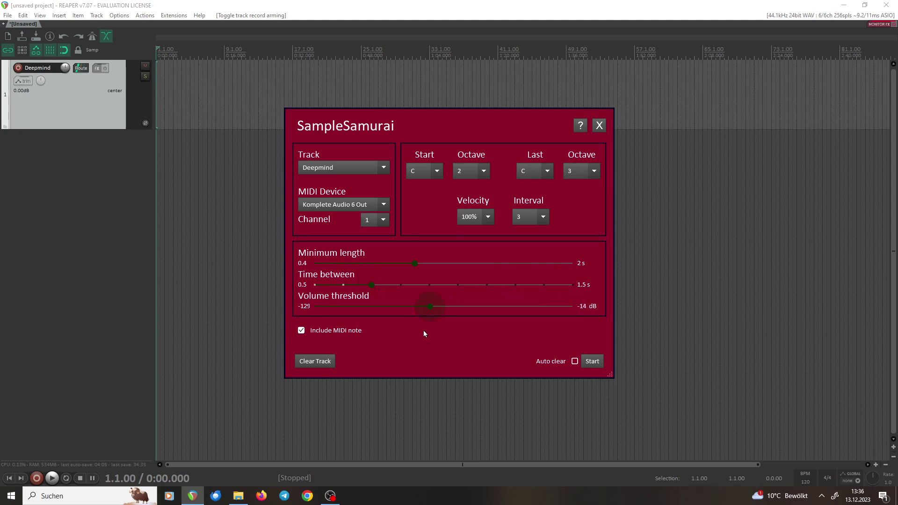
drag(363, 332, 347, 332)
click(593, 361)
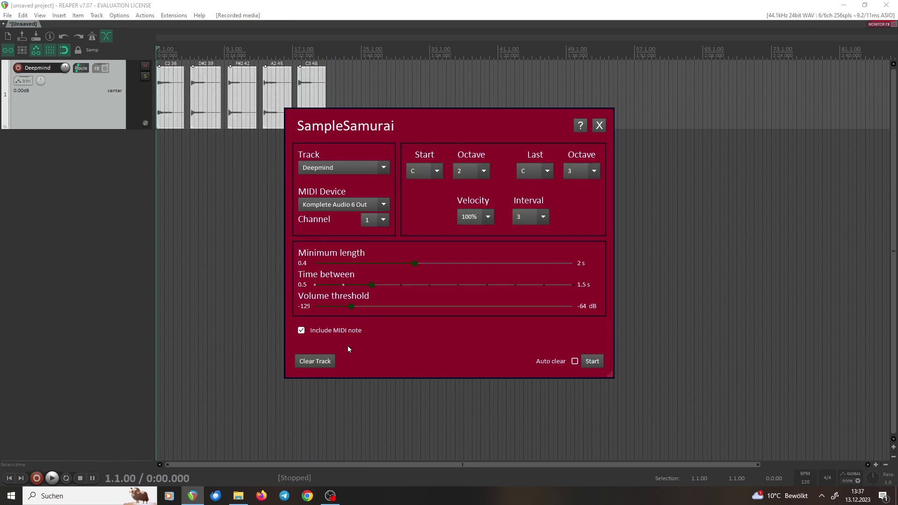
Step: Close SampleSamurai, place the edit cursor at bar 10 and make the Deepmind track taller
click(599, 126)
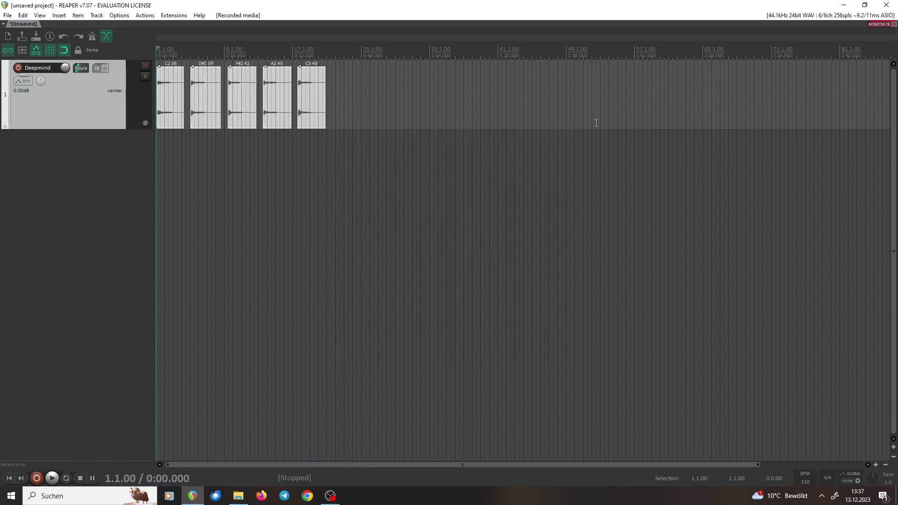
click(232, 183)
scroll(232, 183, up, 5)
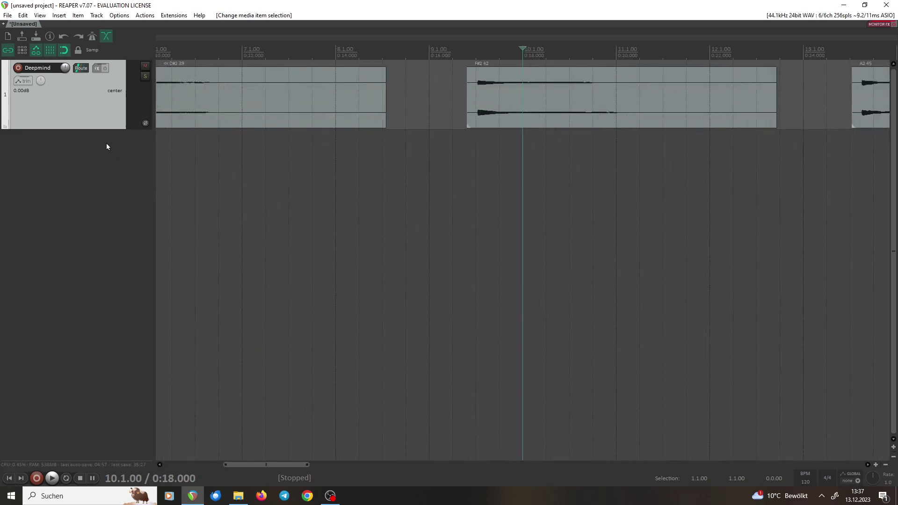
drag(103, 128, 120, 311)
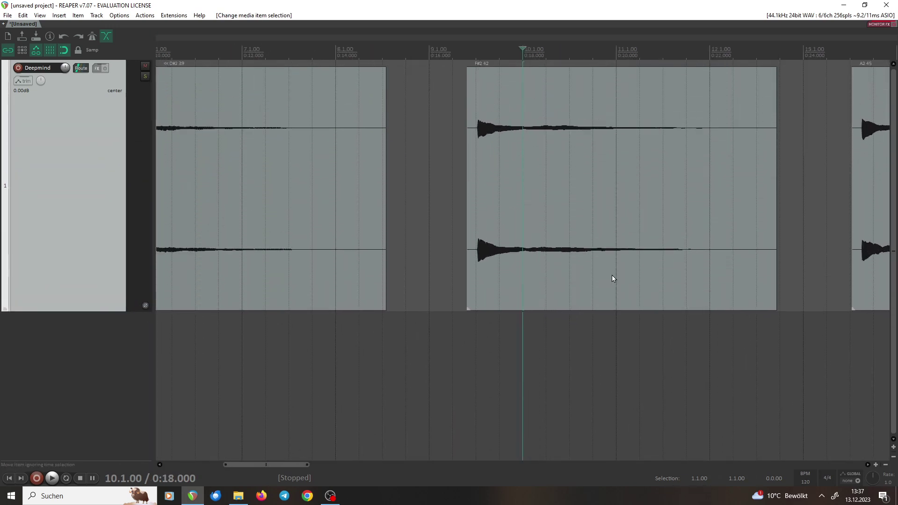
scroll(547, 249, up, 4)
Step: Select the F#2 42 item, zoom in on its silent lead-in and play it back
click(387, 94)
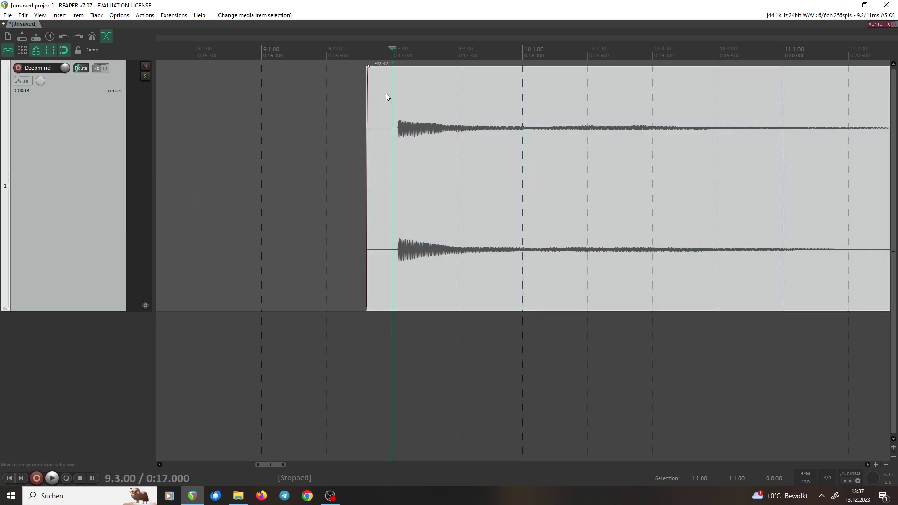
scroll(387, 92, up, 4)
scroll(388, 83, up, 2)
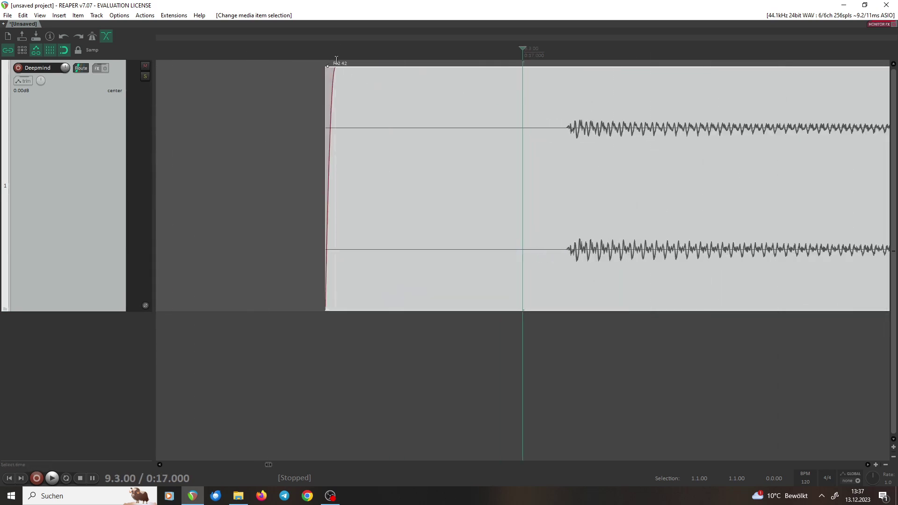
scroll(357, 77, down, 6)
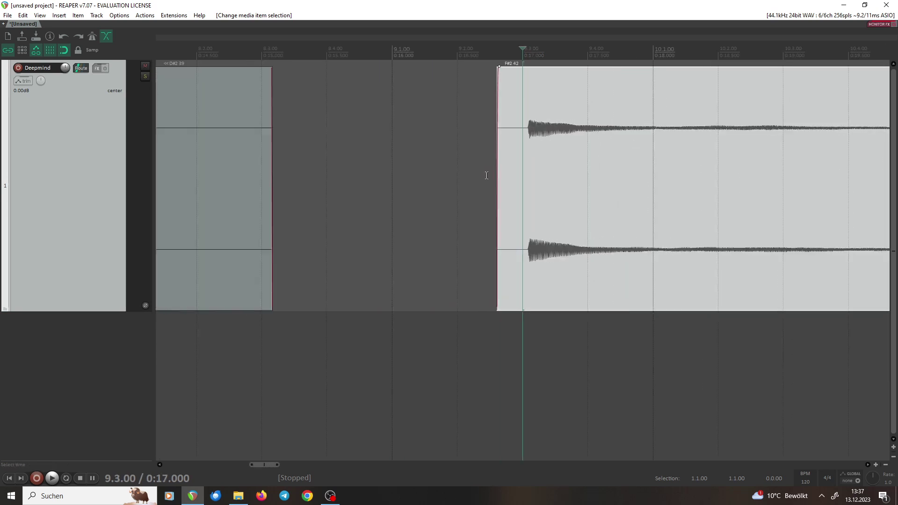
key(space)
scroll(486, 187, up, 3)
scroll(509, 186, down, 5)
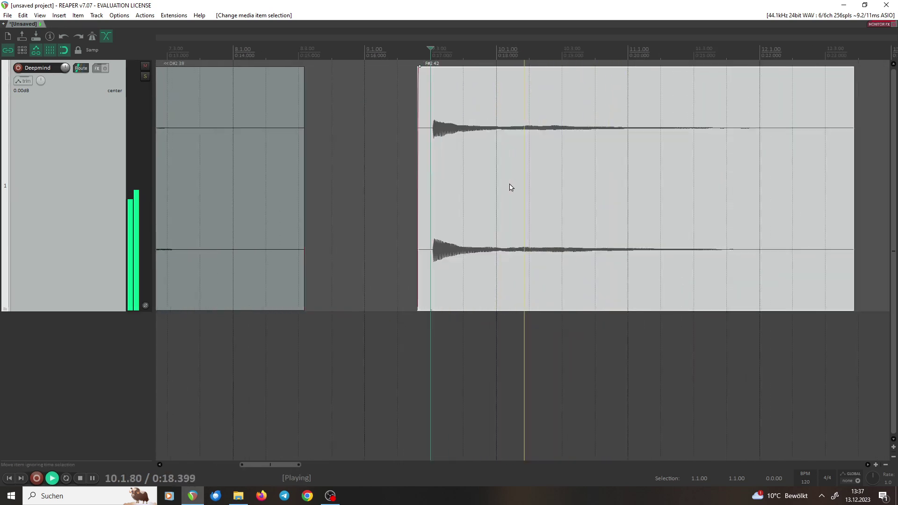
Step: Stop playback, select all five note items and Dynamic split them to remove silence
scroll(497, 188, down, 3)
key(space)
drag(493, 191, 185, 215)
key(d)
scroll(327, 164, up, 3)
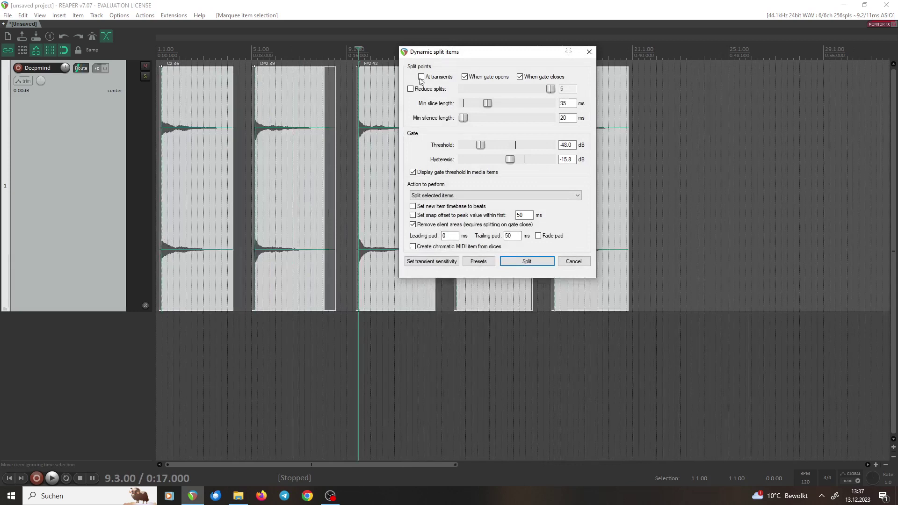
scroll(313, 163, up, 3)
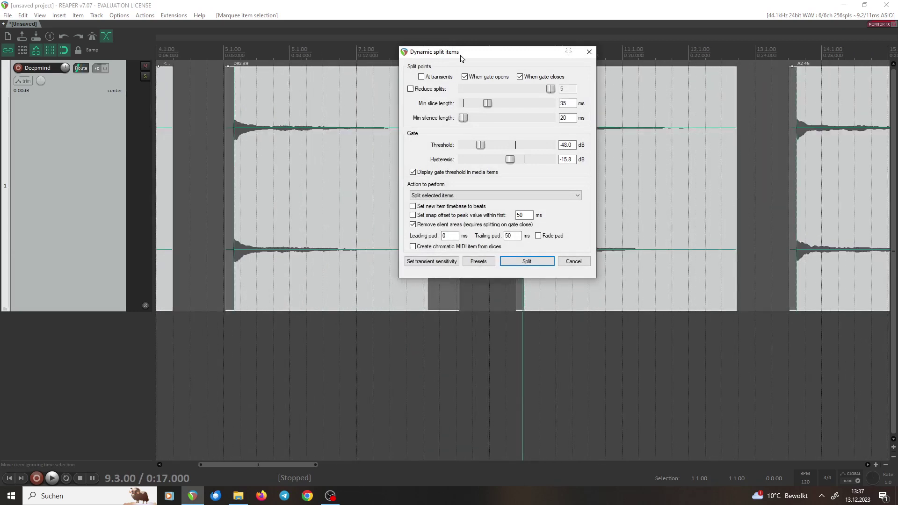
drag(461, 57, 467, 107)
click(533, 311)
scroll(473, 285, down, 5)
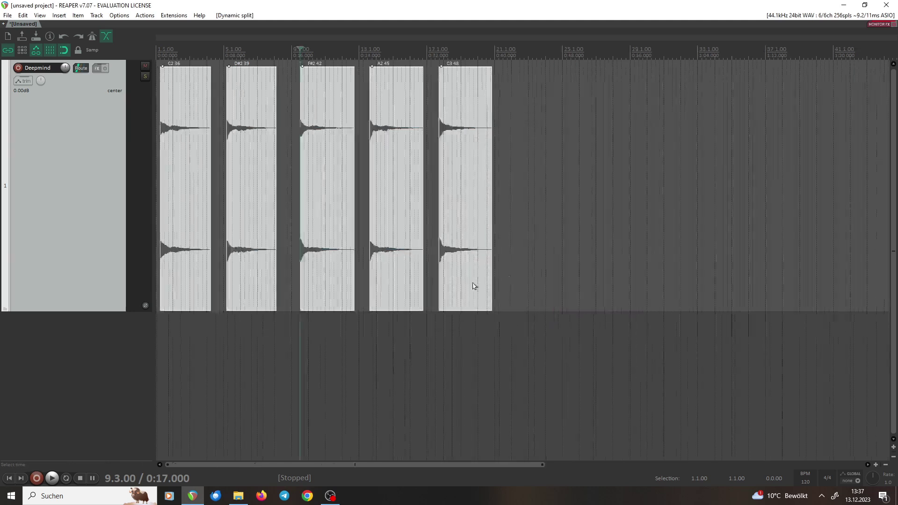
key(Home)
scroll(437, 281, up, 4)
scroll(432, 284, up, 3)
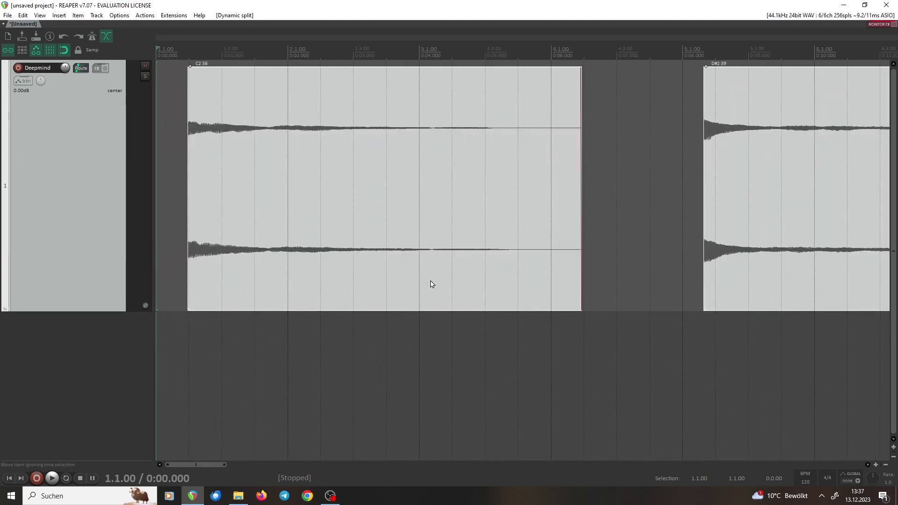
Step: In Render to File, set Source to Selected media items
key(ctrl+alt+r)
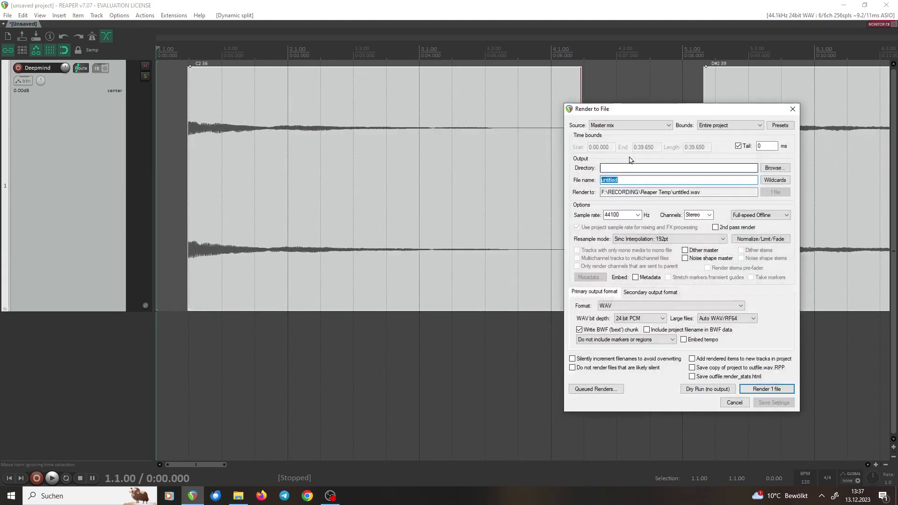
click(628, 126)
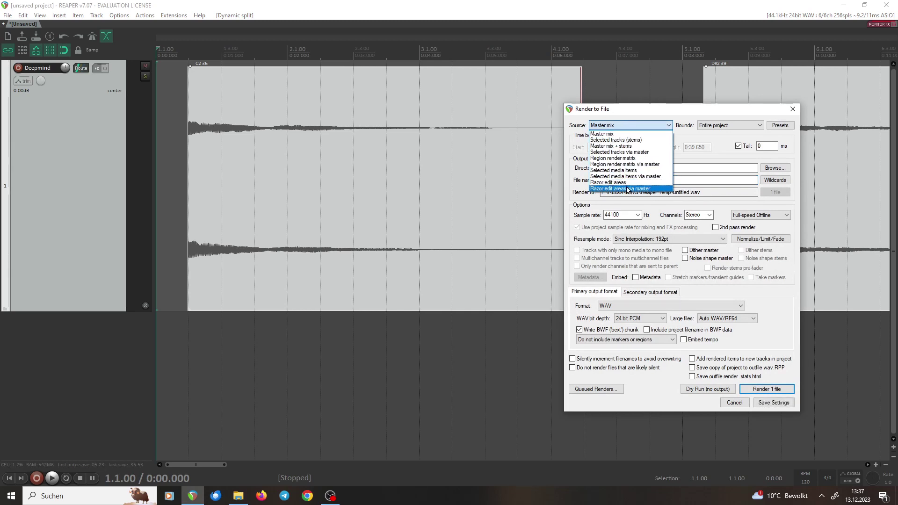
click(629, 171)
drag(639, 109, 516, 100)
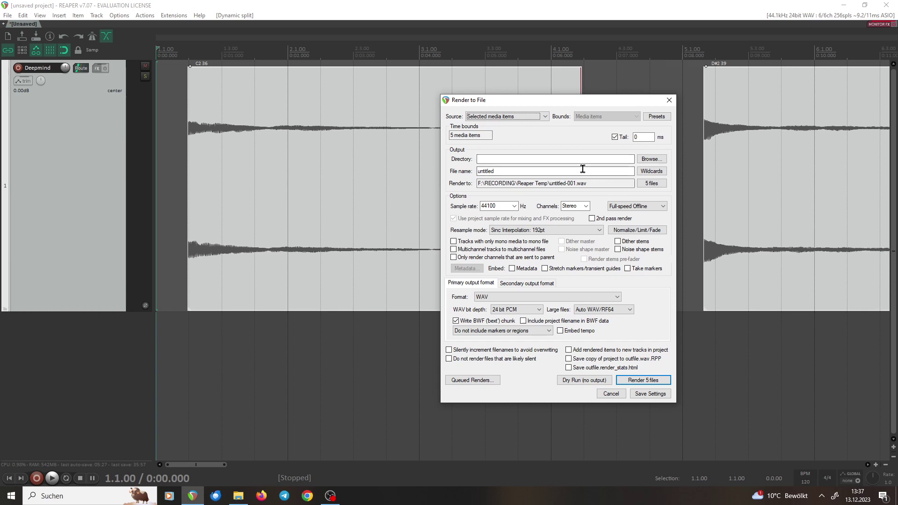
Step: Replace the file name 'untitled' with the $item wildcard so files are named like C2 36.wav
drag(581, 171, 462, 177)
click(645, 172)
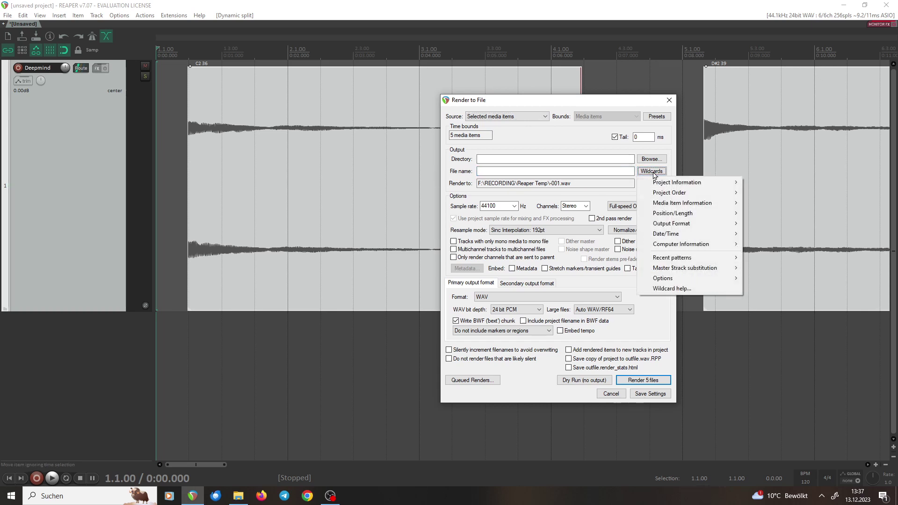
mouse_move(693, 209)
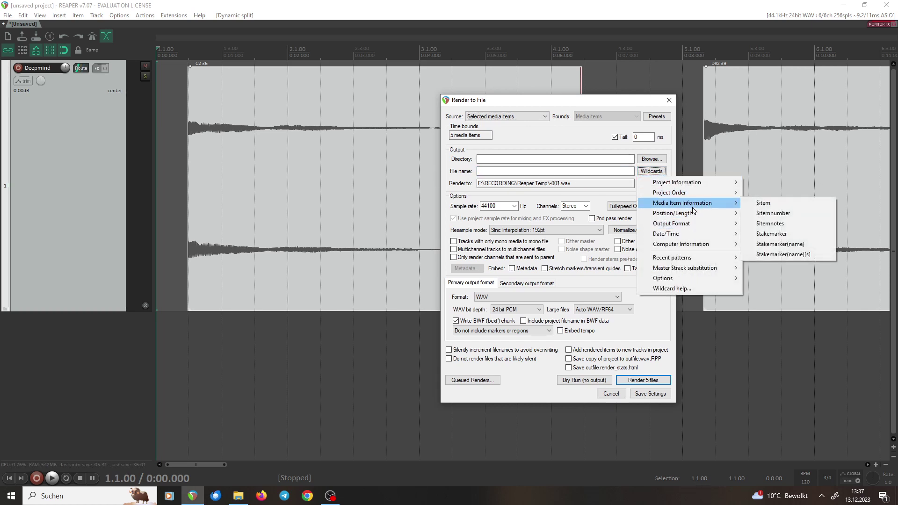
click(777, 204)
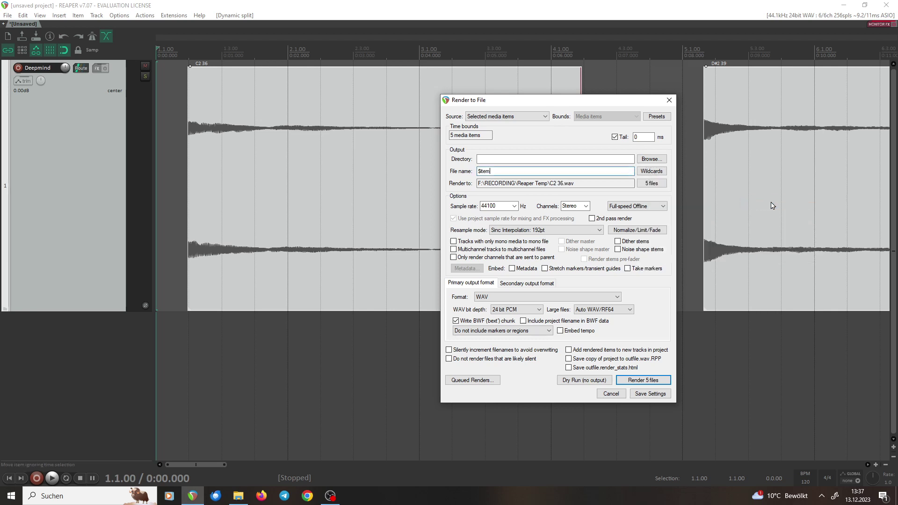
drag(565, 183, 557, 184)
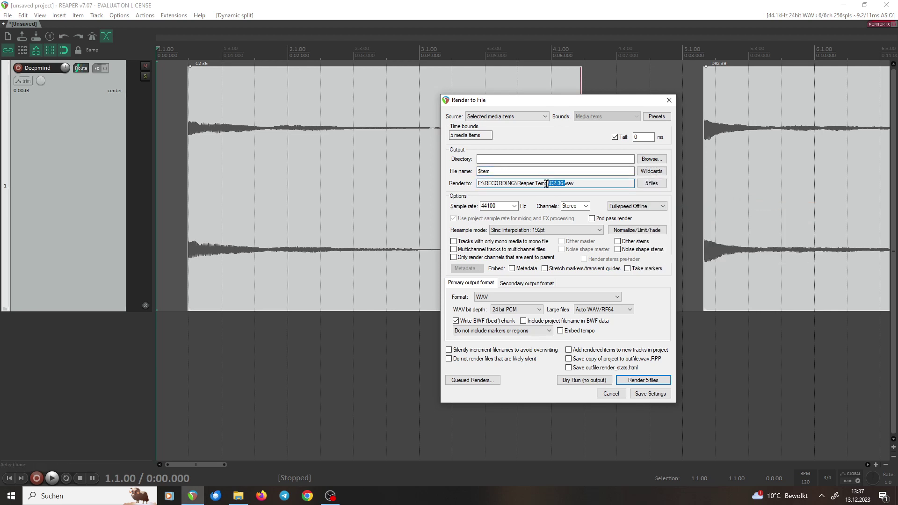
click(541, 171)
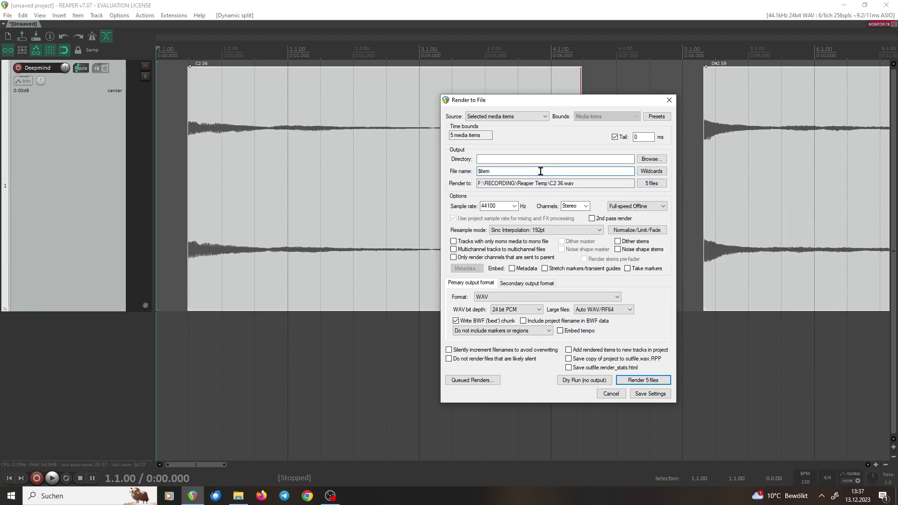